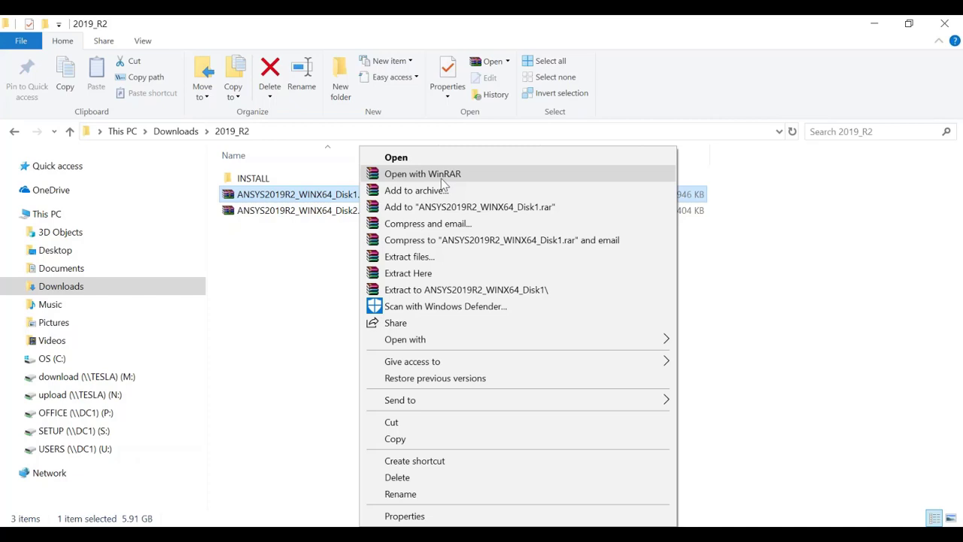
Extract ANSYS2019R2_WINX64_Disk1.iso into the Downloads\2019_R2\INSTALL folder
{"action": "left_click", "coordinate": [410, 257]}
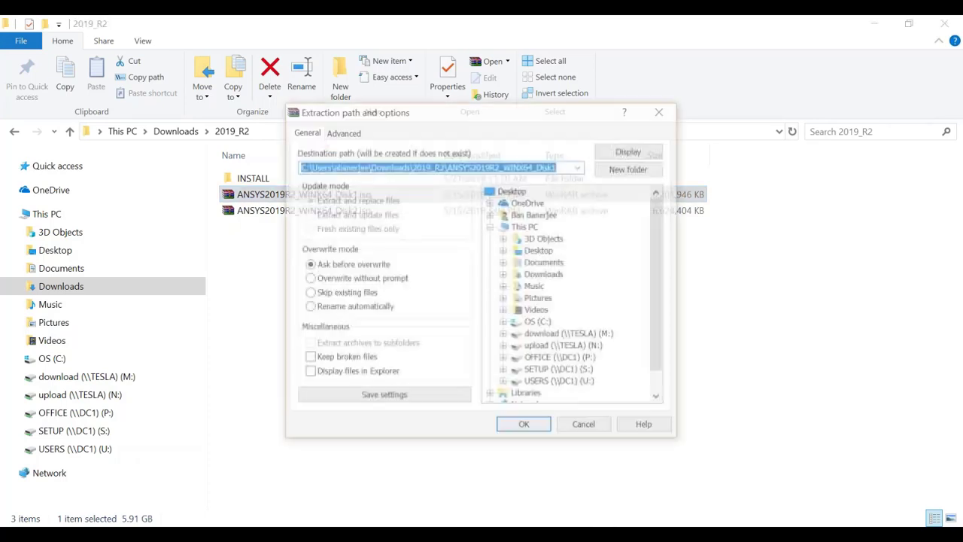
{"action": "left_click", "coordinate": [508, 275]}
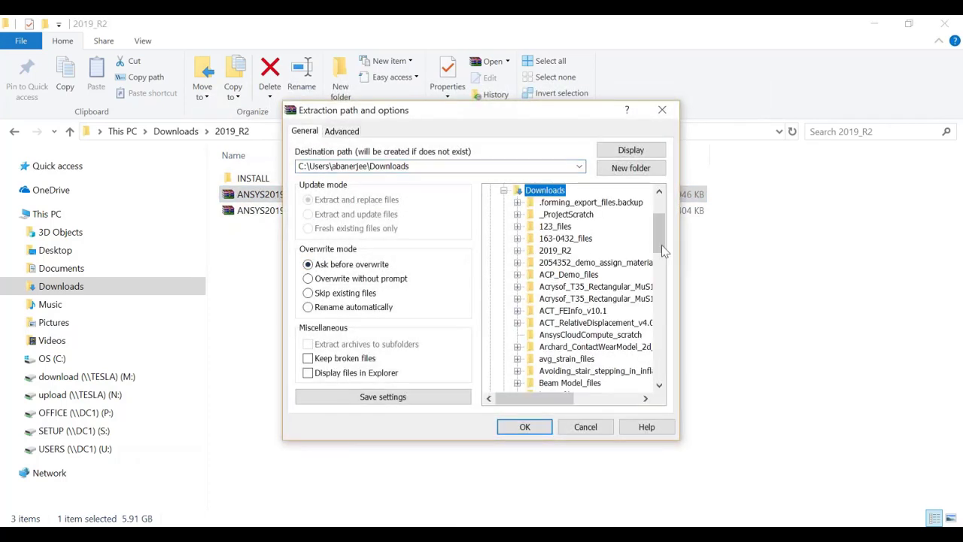
{"action": "left_click_drag", "start_coordinate": [661, 249], "coordinate": [659, 246]}
{"action": "left_click", "coordinate": [518, 251]}
{"action": "left_click", "coordinate": [568, 262]}
{"action": "left_click_drag", "start_coordinate": [527, 112], "coordinate": [615, 77]}
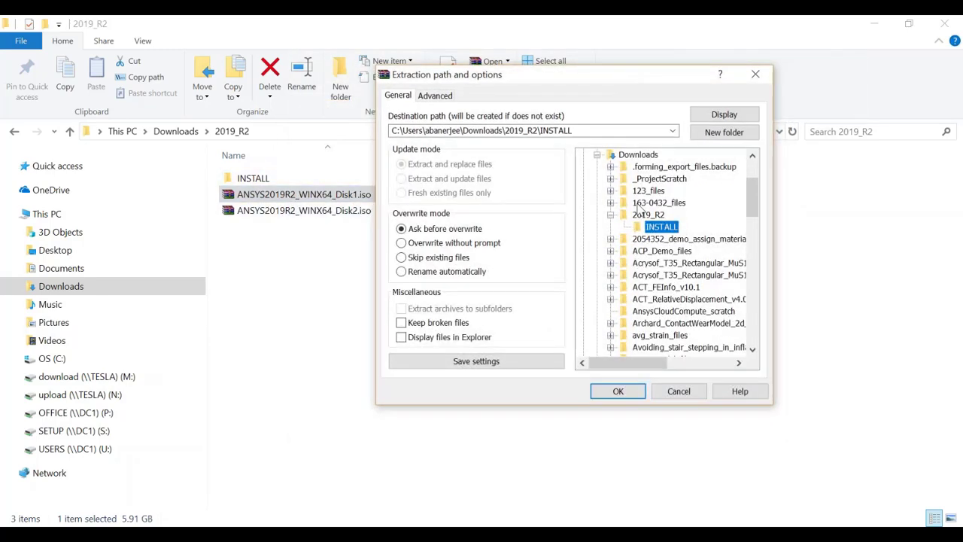
{"action": "left_click", "coordinate": [633, 397]}
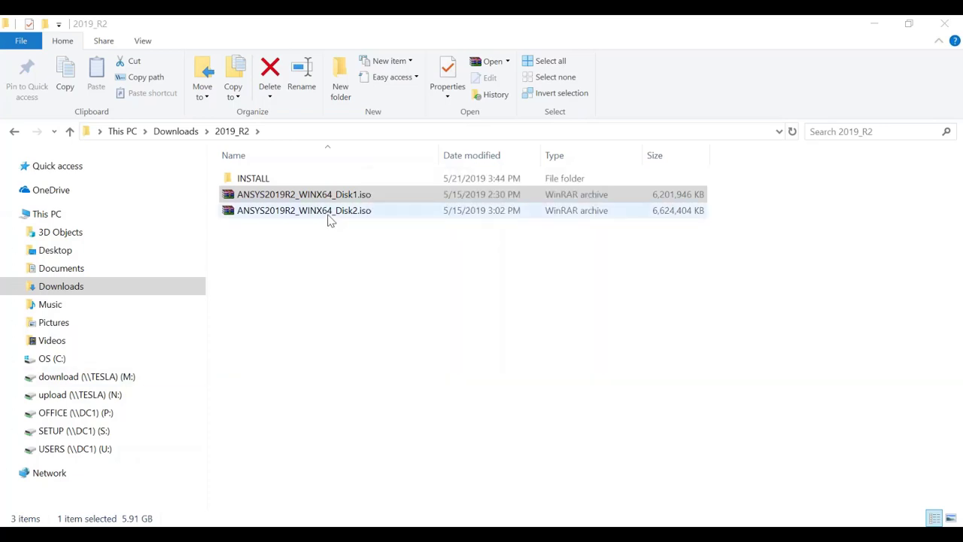
Check the extracted contents of the INSTALL folder and return to the 2019_R2 folder
{"action": "left_click", "coordinate": [364, 199]}
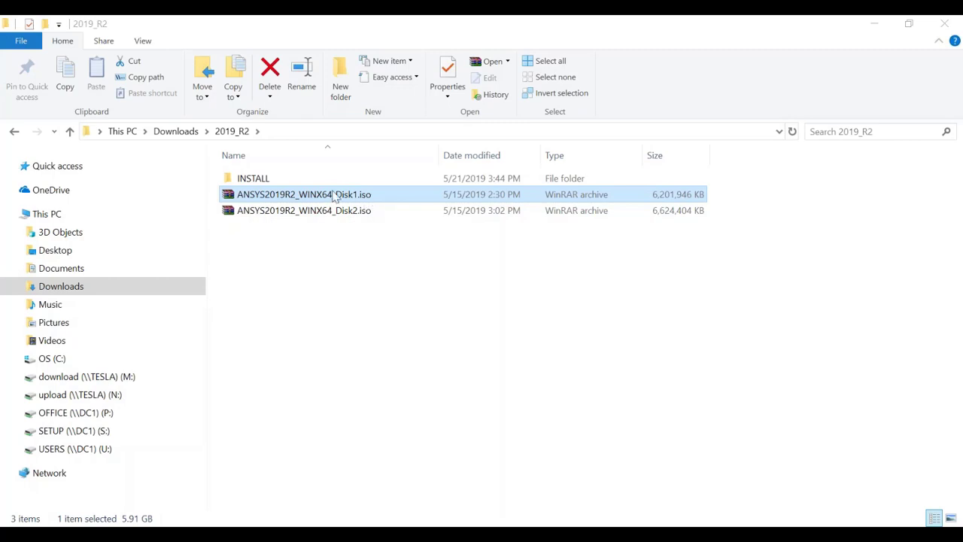
{"action": "double_click", "coordinate": [276, 185]}
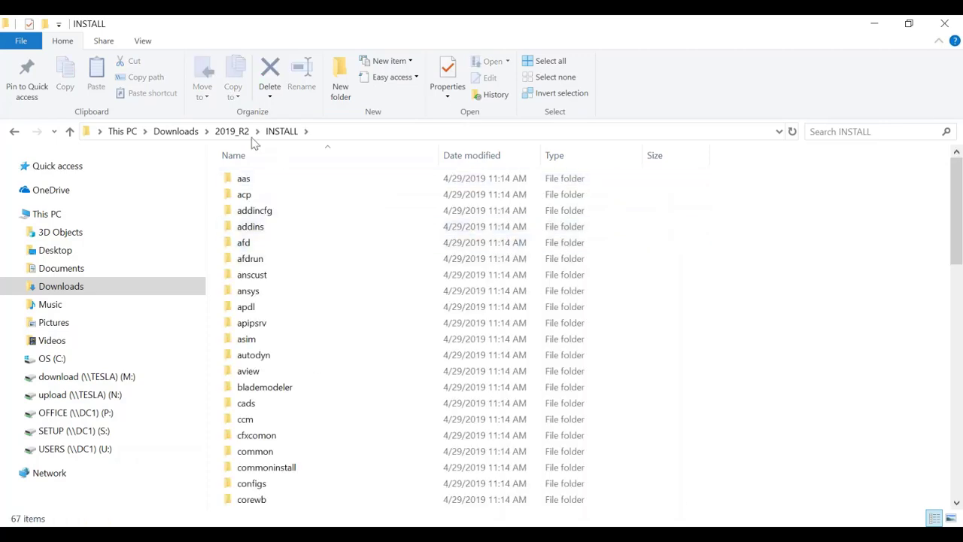
{"action": "left_click", "coordinate": [232, 131]}
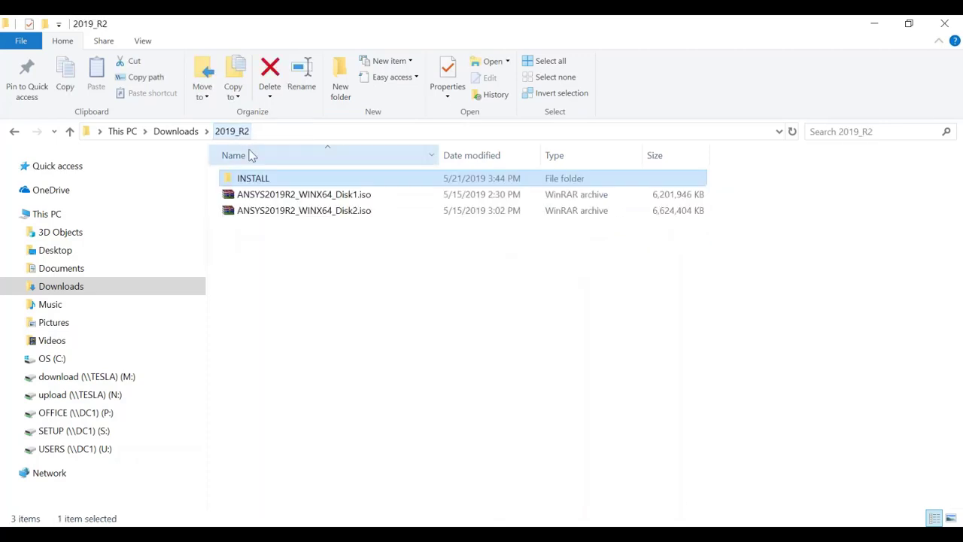
Extract ANSYS2019R2_WINX64_Disk2.iso into the same Downloads\2019_R2\INSTALL folder, replacing all existing files
{"action": "left_click", "coordinate": [322, 215]}
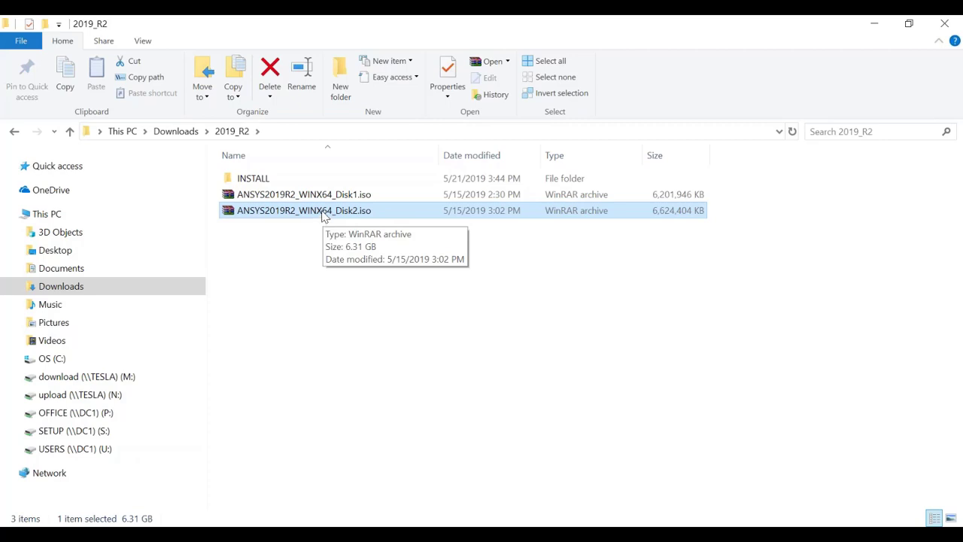
{"action": "right_click", "coordinate": [324, 217]}
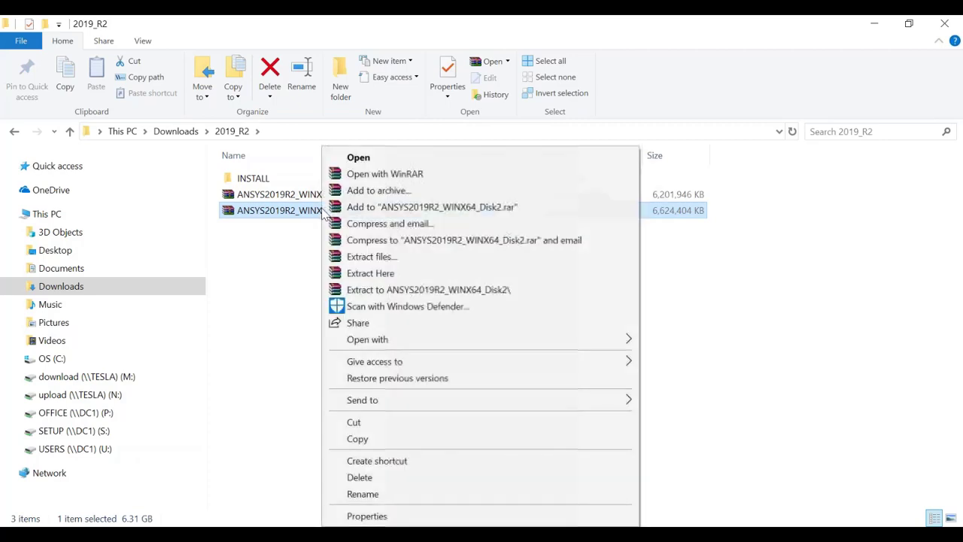
{"action": "left_click", "coordinate": [376, 263]}
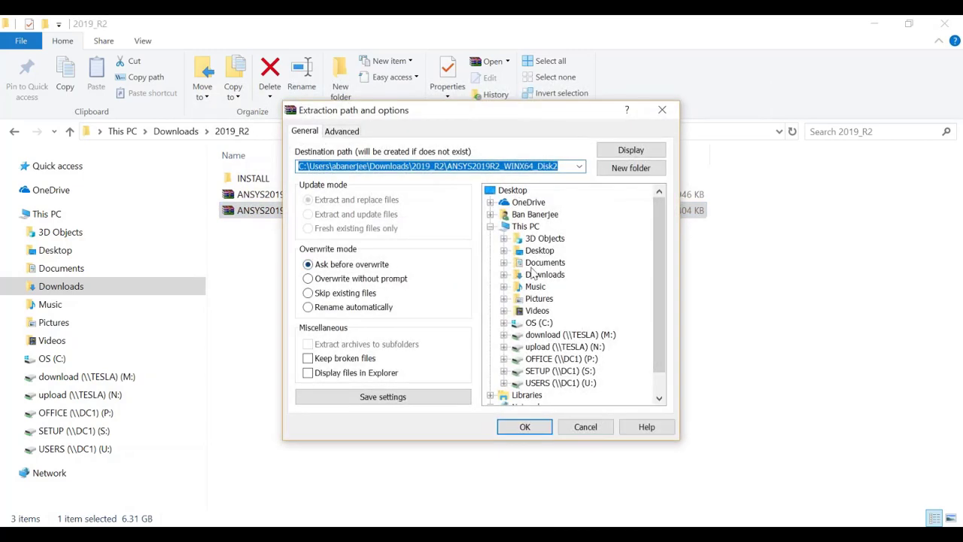
{"action": "left_click", "coordinate": [503, 275]}
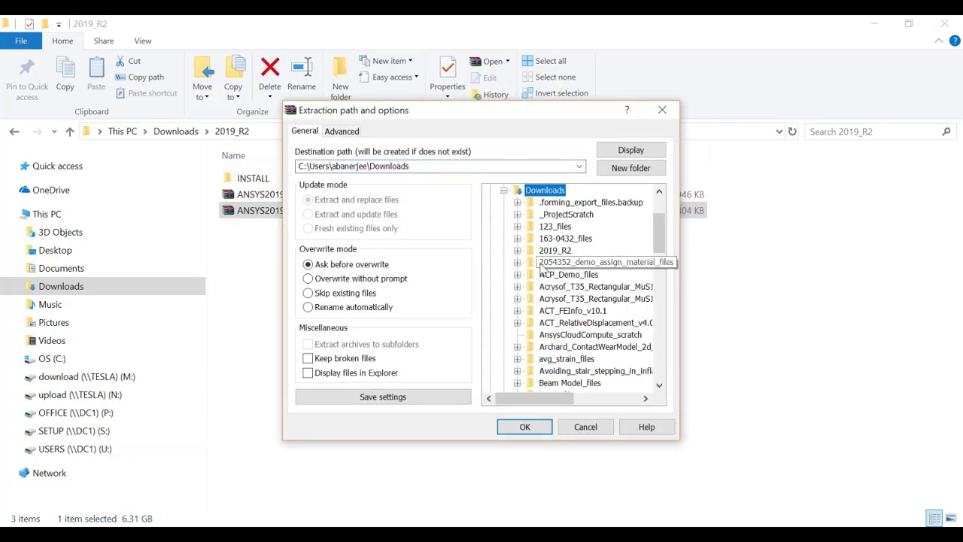
{"action": "left_click", "coordinate": [517, 250]}
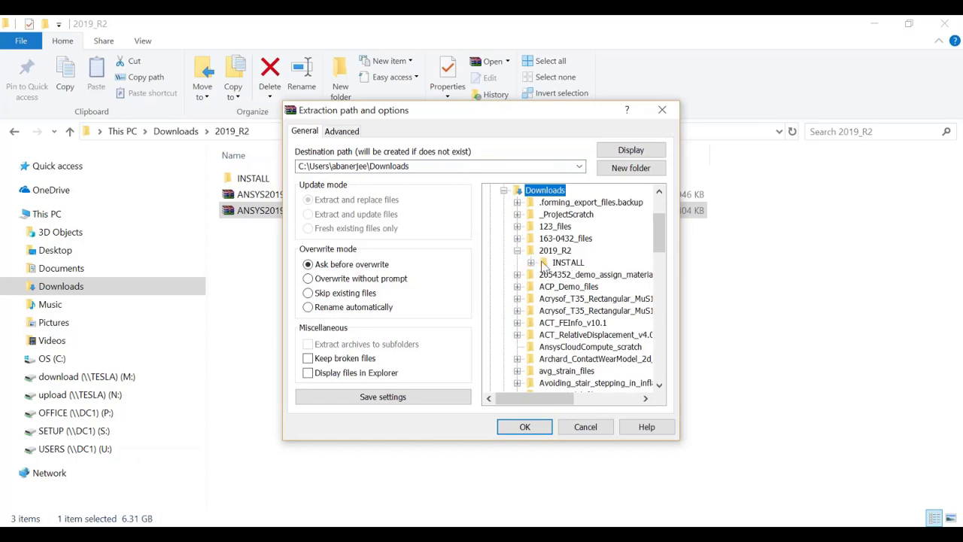
{"action": "left_click", "coordinate": [567, 262]}
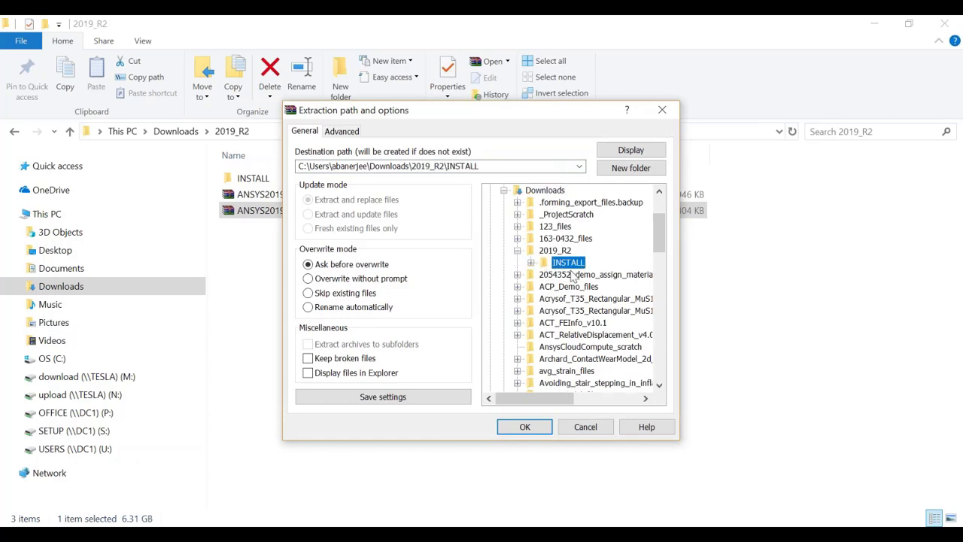
{"action": "left_click", "coordinate": [543, 427]}
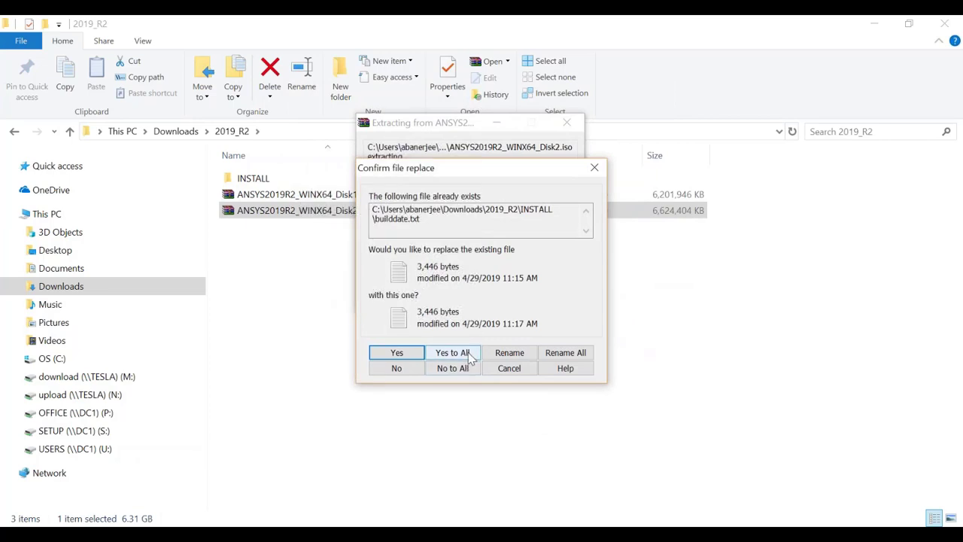
{"action": "left_click", "coordinate": [453, 353]}
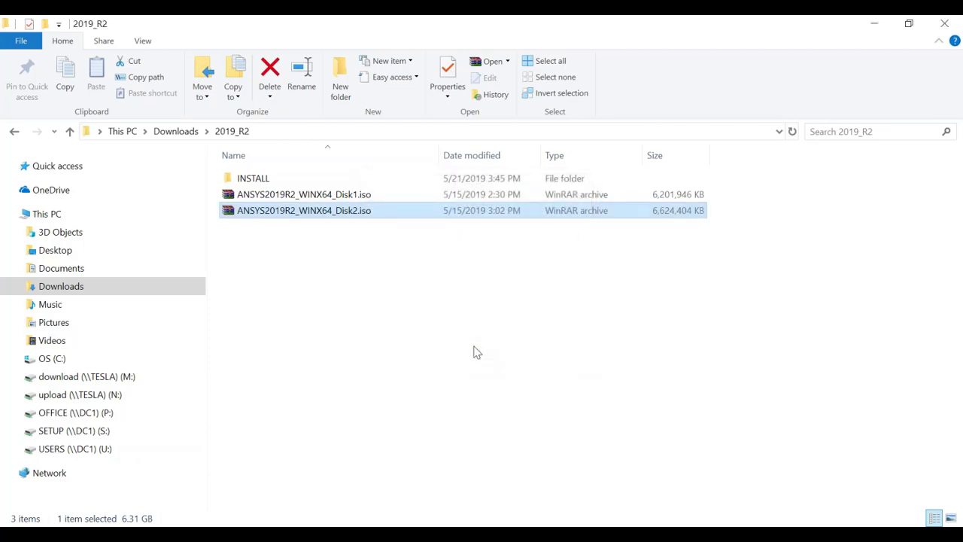
Run setup.exe from the INSTALL folder as administrator
{"action": "double_click", "coordinate": [278, 178]}
{"action": "left_click_drag", "start_coordinate": [956, 240], "coordinate": [961, 497]}
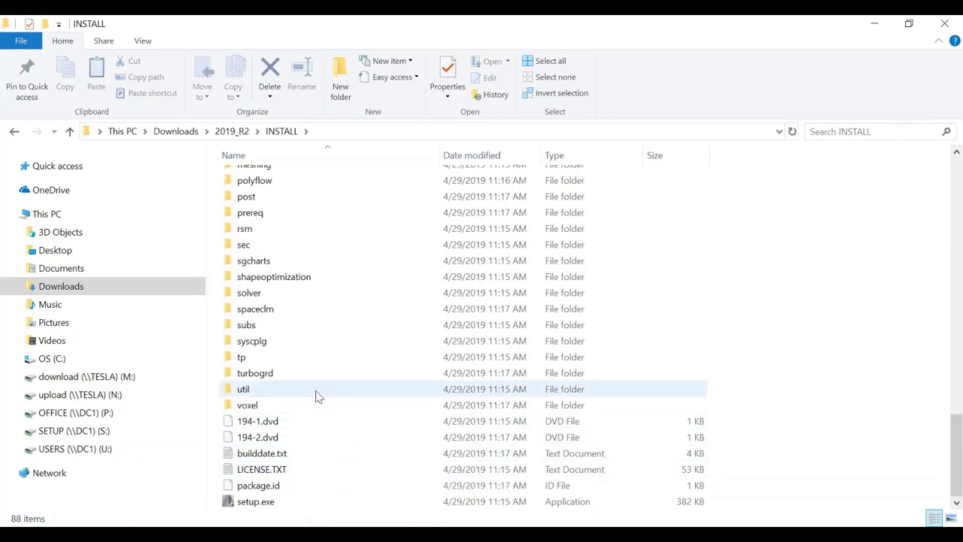
{"action": "left_click", "coordinate": [268, 504]}
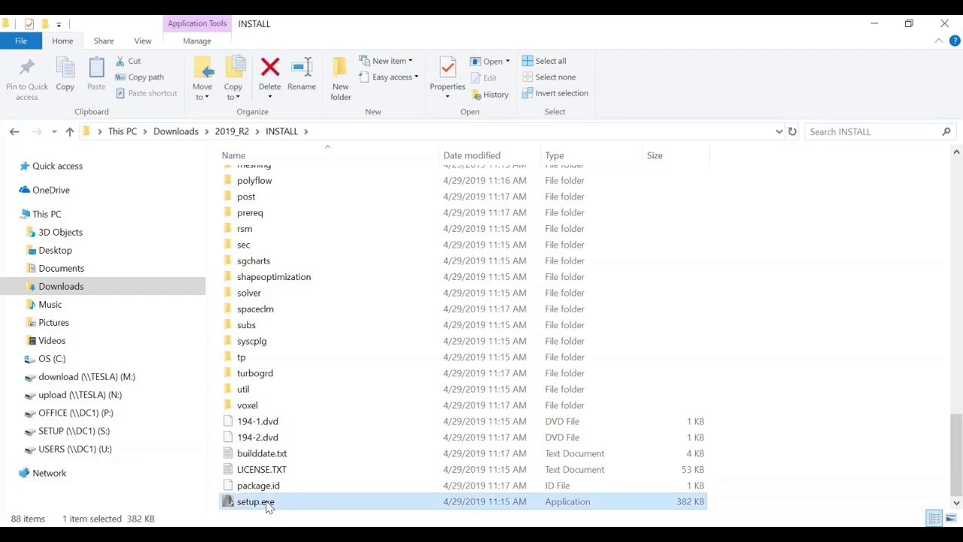
{"action": "right_click", "coordinate": [268, 506]}
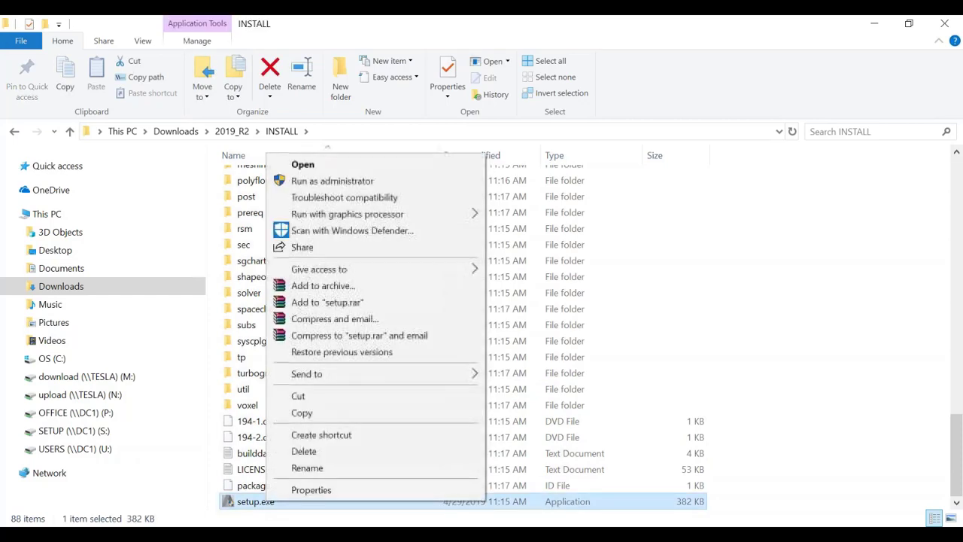
{"action": "left_click", "coordinate": [364, 182]}
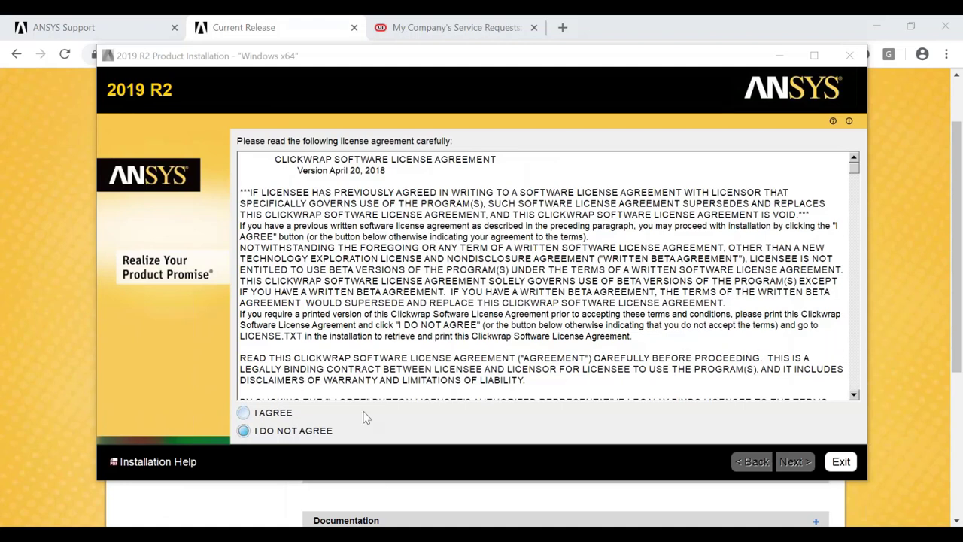
Agree to the license agreement and accept the default install directory C:\Program Files\ANSYS Inc with file extension association
{"action": "left_click", "coordinate": [244, 413]}
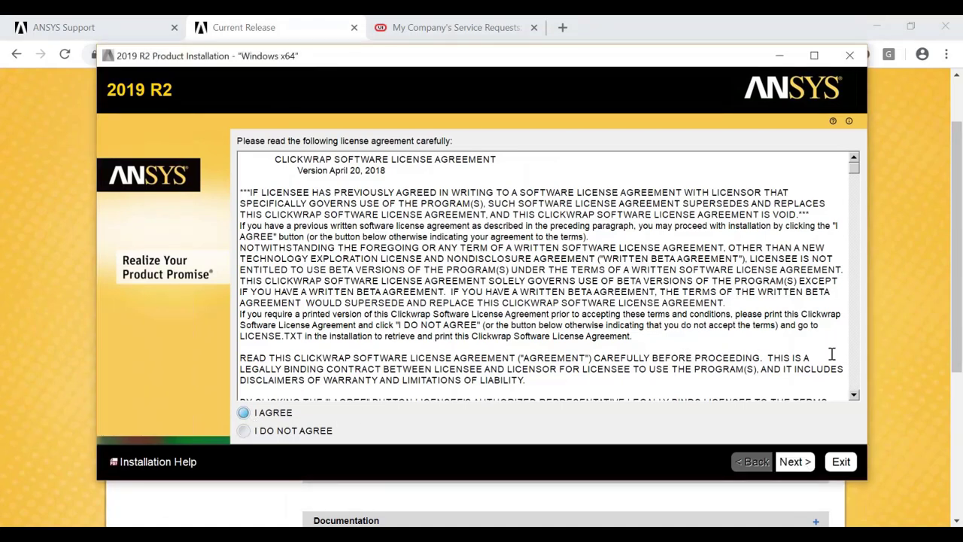
{"action": "left_click_drag", "start_coordinate": [855, 175], "coordinate": [853, 384]}
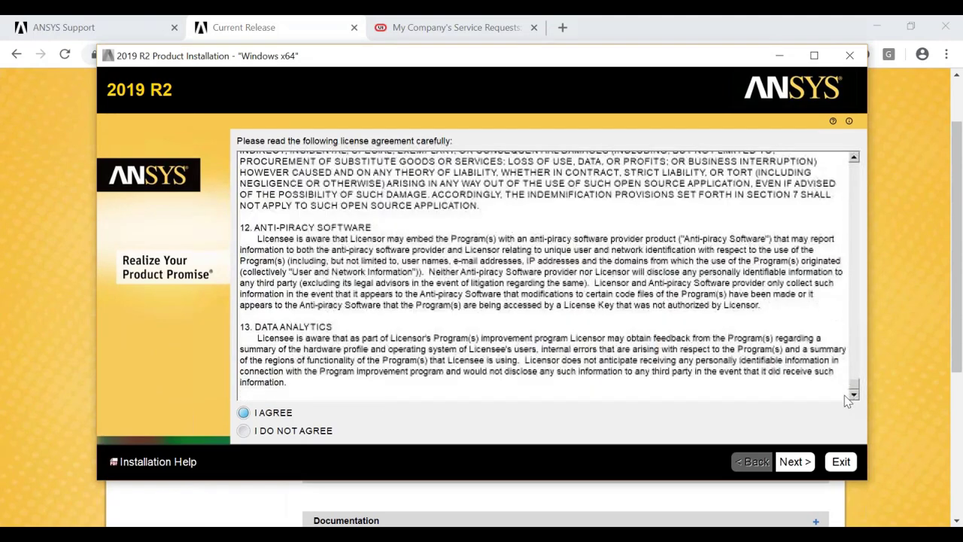
{"action": "left_click", "coordinate": [805, 465]}
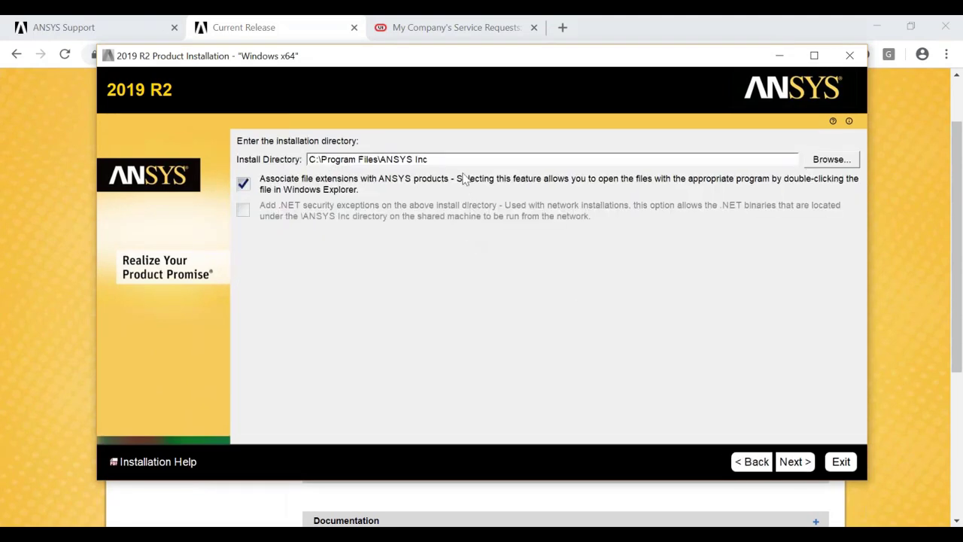
{"action": "left_click", "coordinate": [794, 461]}
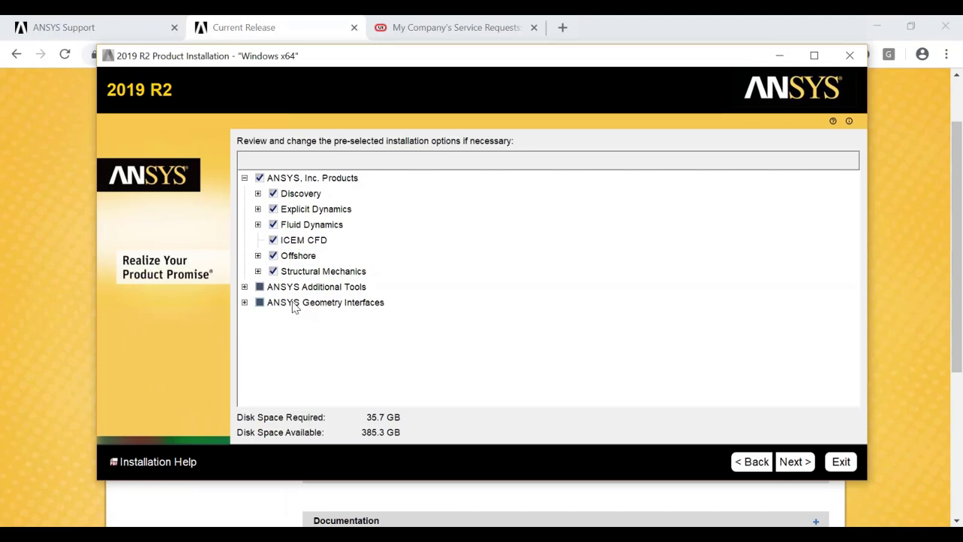
Review the ANSYS Additional Tools and ANSYS Geometry Interfaces options and proceed with the pre-selected products
{"action": "left_click", "coordinate": [244, 287]}
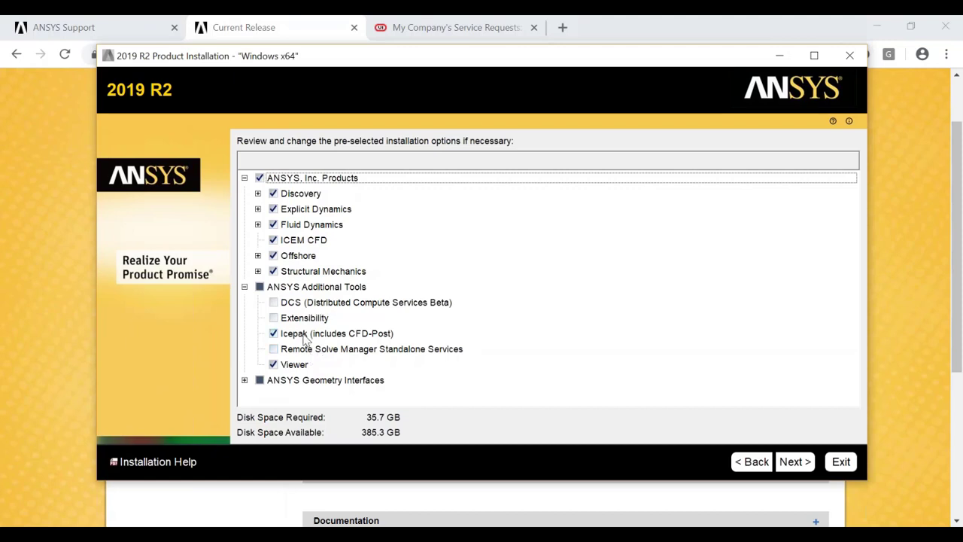
{"action": "left_click", "coordinate": [244, 286]}
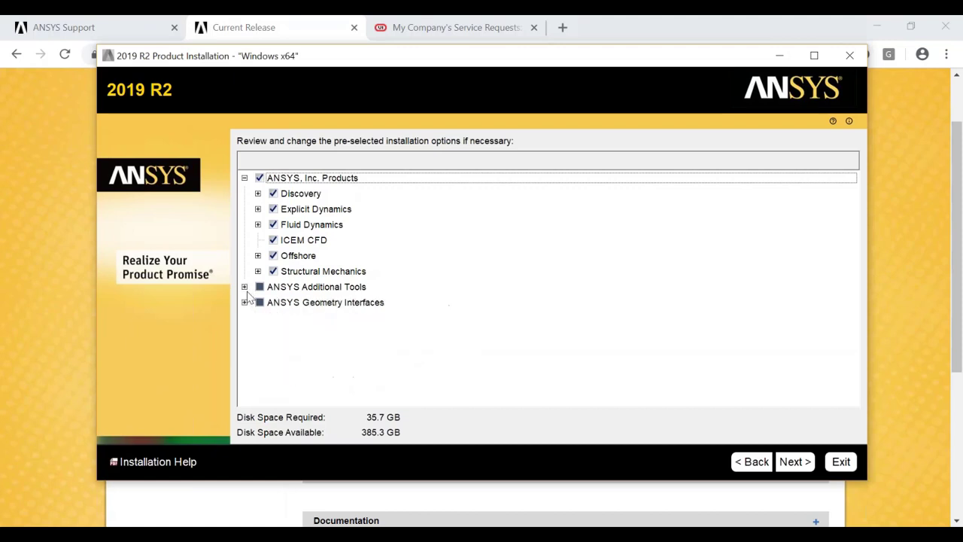
{"action": "left_click", "coordinate": [245, 303]}
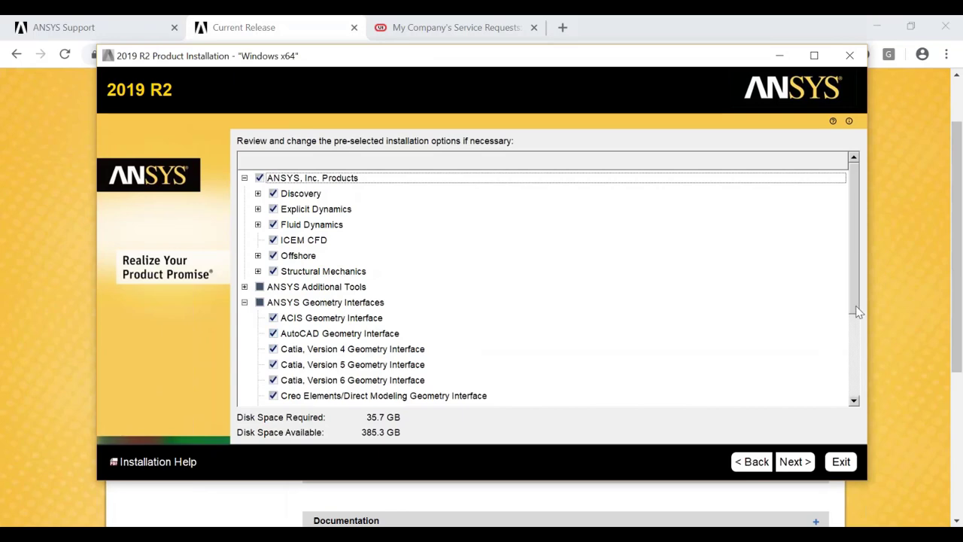
{"action": "scroll", "coordinate": [854, 358], "scroll_direction": "down", "scroll_amount": 2}
{"action": "scroll", "coordinate": [853, 358], "scroll_direction": "down", "scroll_amount": 2}
{"action": "scroll", "coordinate": [845, 405], "scroll_direction": "up", "scroll_amount": 2}
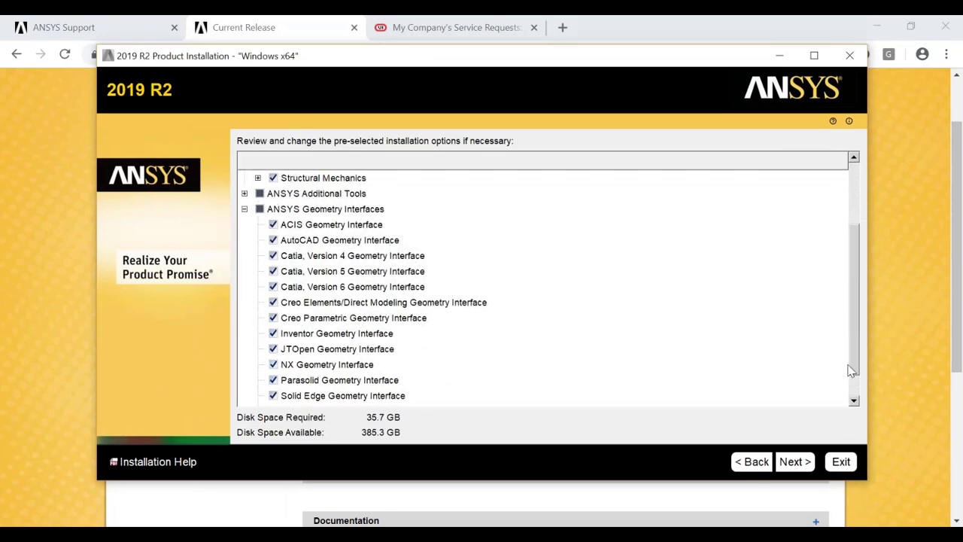
{"action": "left_click", "coordinate": [804, 468]}
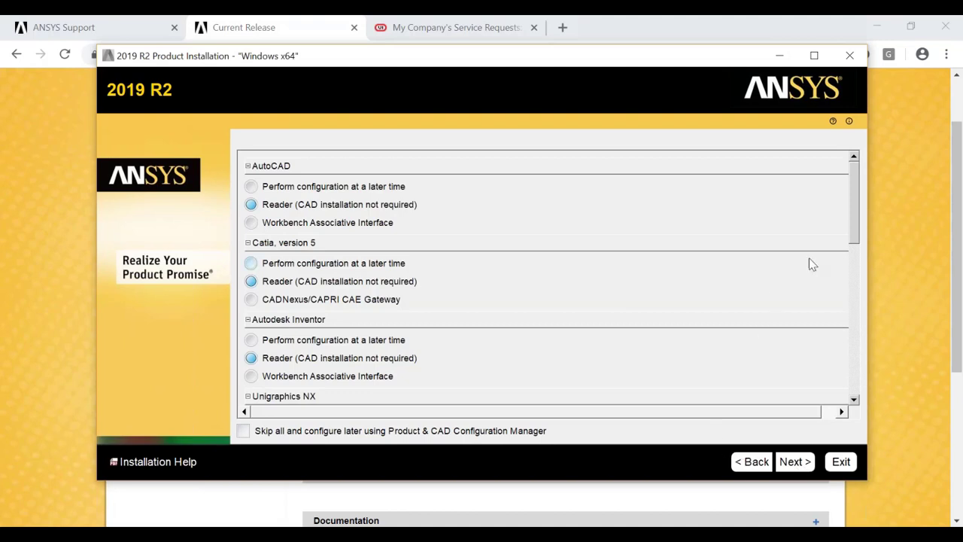
Review the CAD configuration options, keep the Reader choice for the CAD interfaces, and continue to the settings summary
{"action": "left_click_drag", "start_coordinate": [853, 224], "coordinate": [834, 421]}
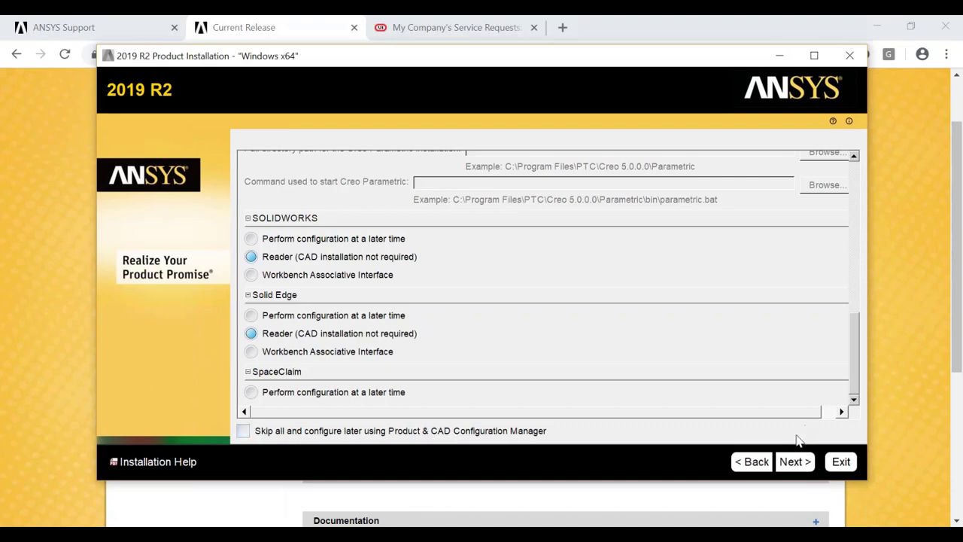
{"action": "scroll", "coordinate": [853, 379], "scroll_direction": "up", "scroll_amount": 2}
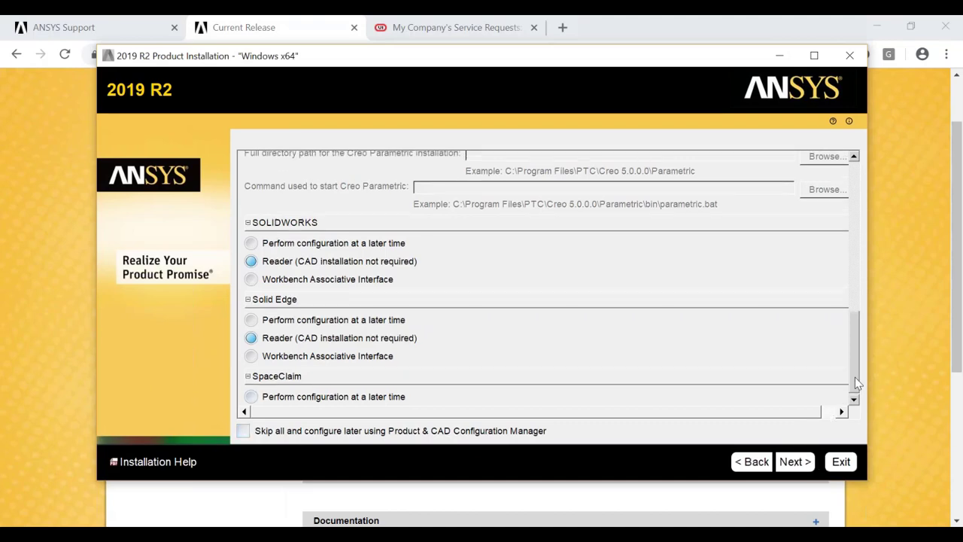
{"action": "scroll", "coordinate": [855, 377], "scroll_direction": "up", "scroll_amount": 4}
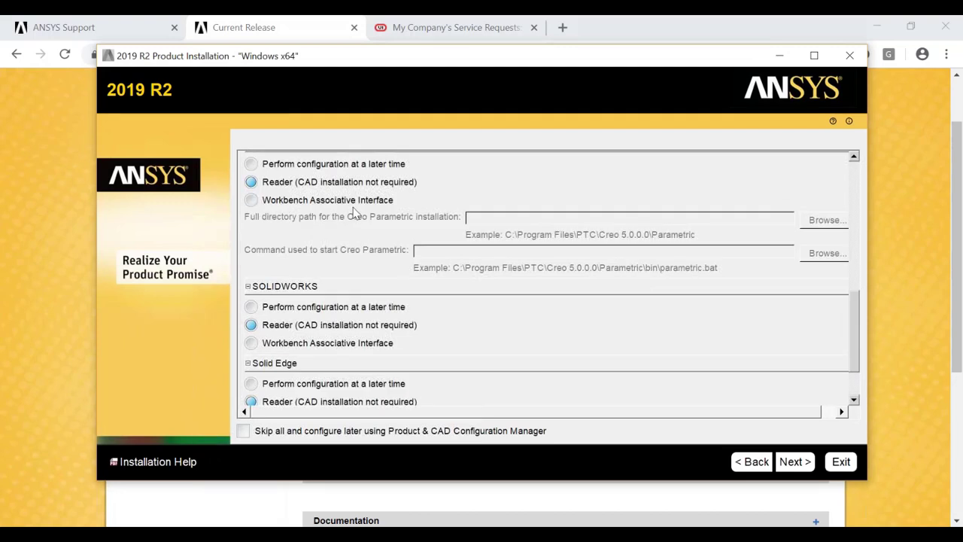
{"action": "left_click", "coordinate": [795, 462]}
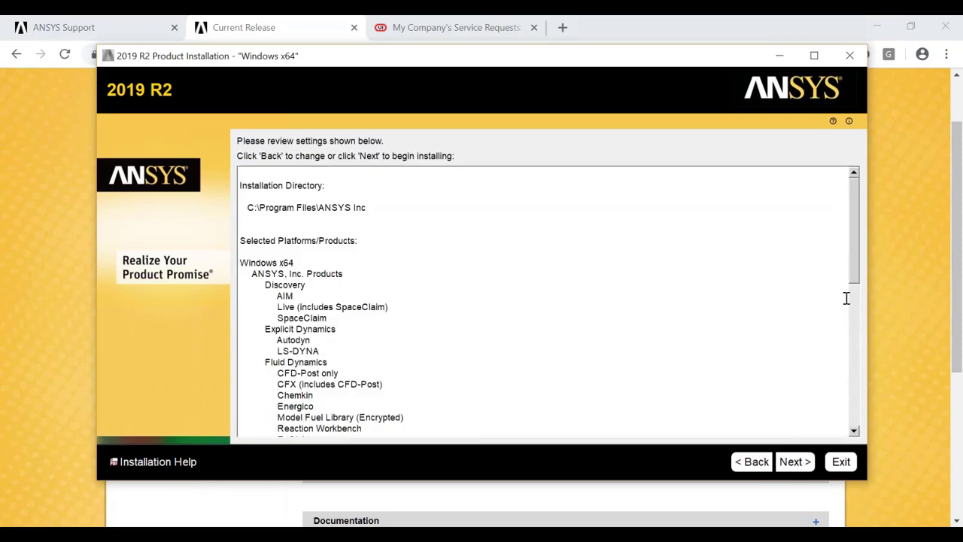
Review the summarized installation settings, then begin installing and view the detailed progress log
{"action": "scroll", "coordinate": [847, 293], "scroll_direction": "down", "scroll_amount": 3}
{"action": "scroll", "coordinate": [848, 284], "scroll_direction": "up", "scroll_amount": 2}
{"action": "left_click_drag", "start_coordinate": [850, 286], "coordinate": [822, 425]}
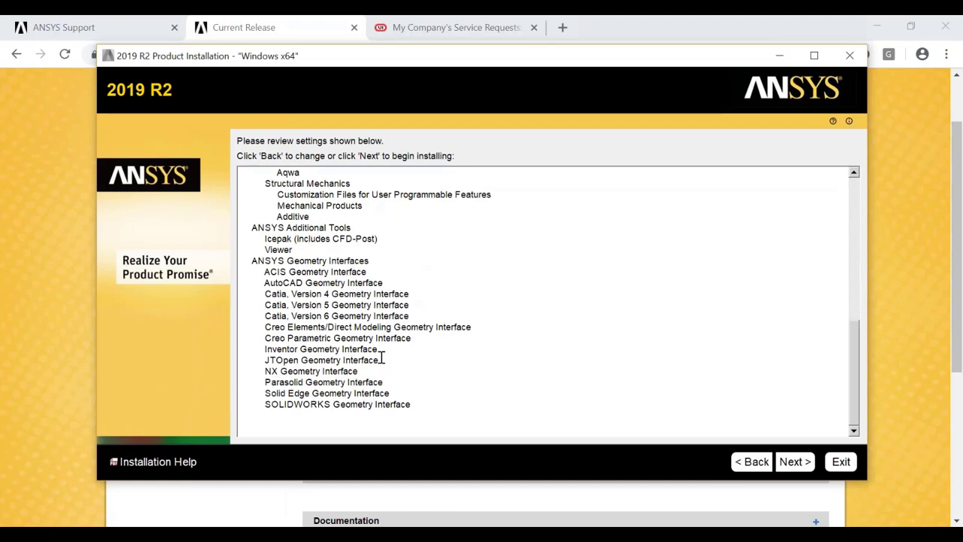
{"action": "left_click", "coordinate": [795, 462]}
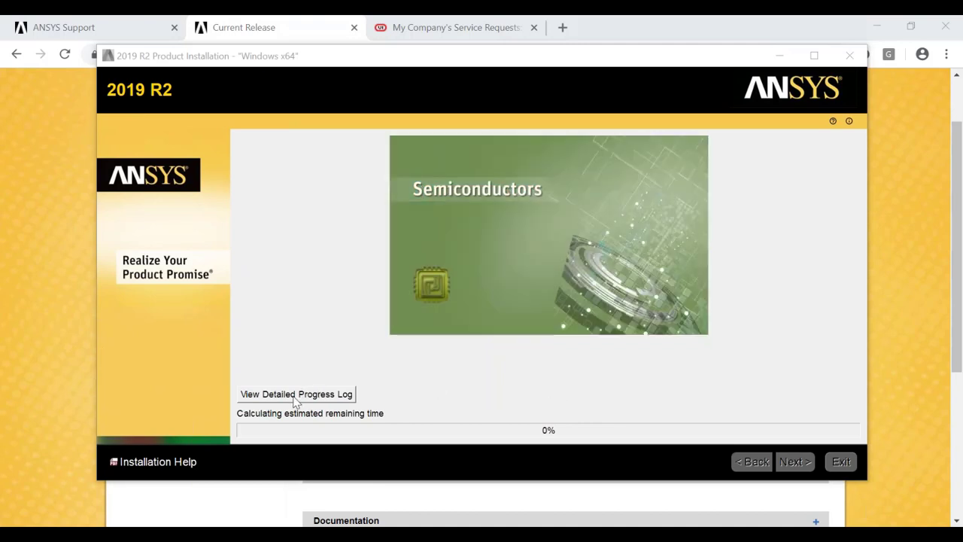
{"action": "left_click", "coordinate": [331, 397]}
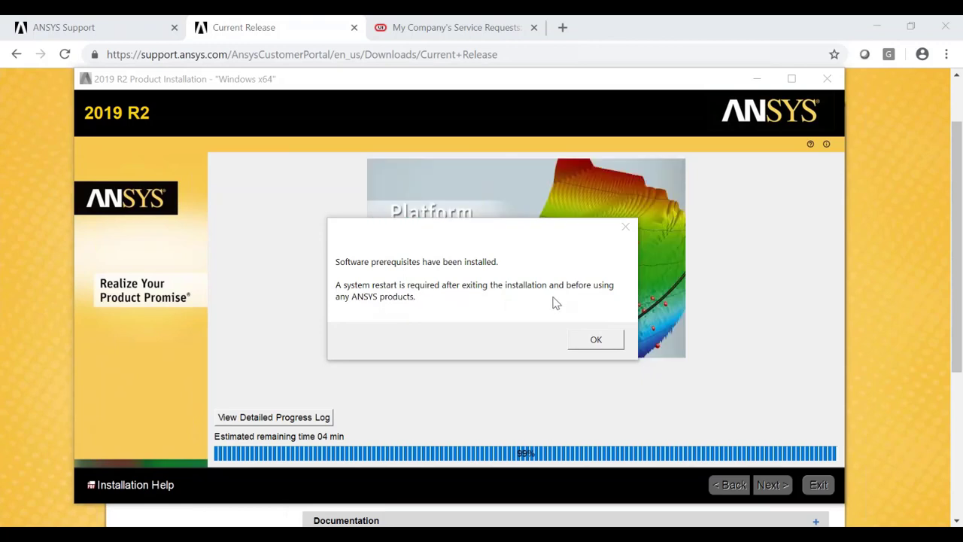
Acknowledge the system restart notice, proceed past the finished installation progress to the completion summary, and exit the installer
{"action": "left_click", "coordinate": [595, 342]}
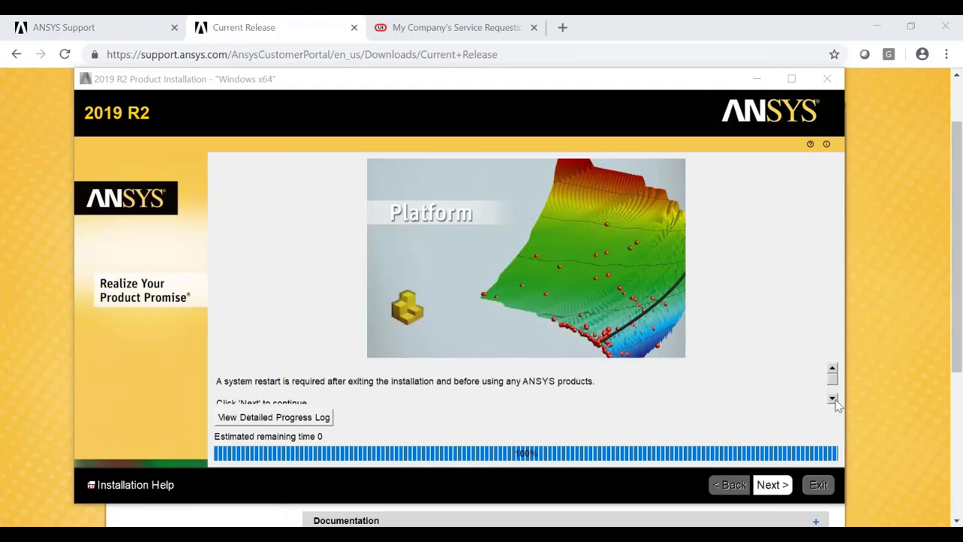
{"action": "left_click", "coordinate": [832, 399]}
{"action": "left_click", "coordinate": [832, 395]}
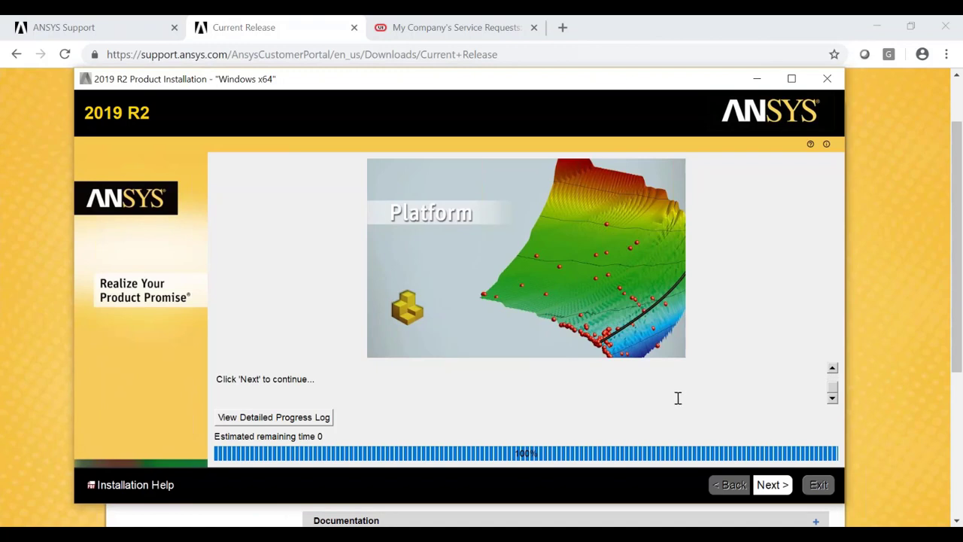
{"action": "left_click", "coordinate": [772, 487]}
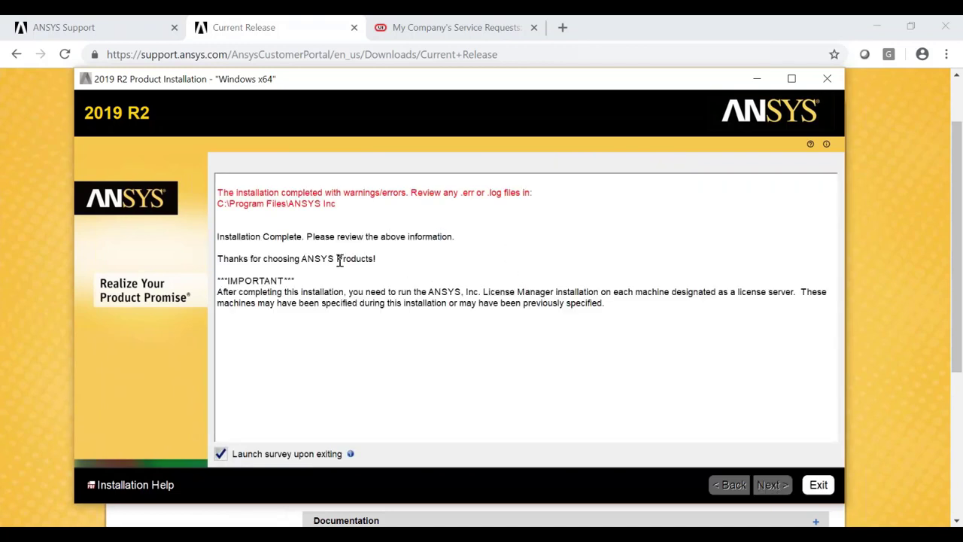
{"action": "left_click", "coordinate": [823, 489]}
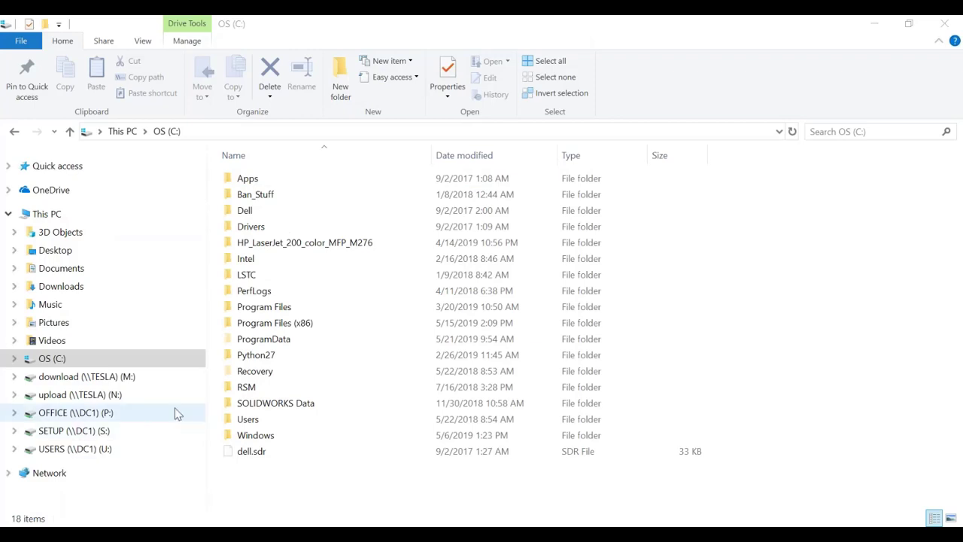
Open the v194 folder under C:\Program Files\ANSYS Inc to inspect the installed files
{"action": "left_click", "coordinate": [265, 308]}
{"action": "double_click", "coordinate": [266, 308]}
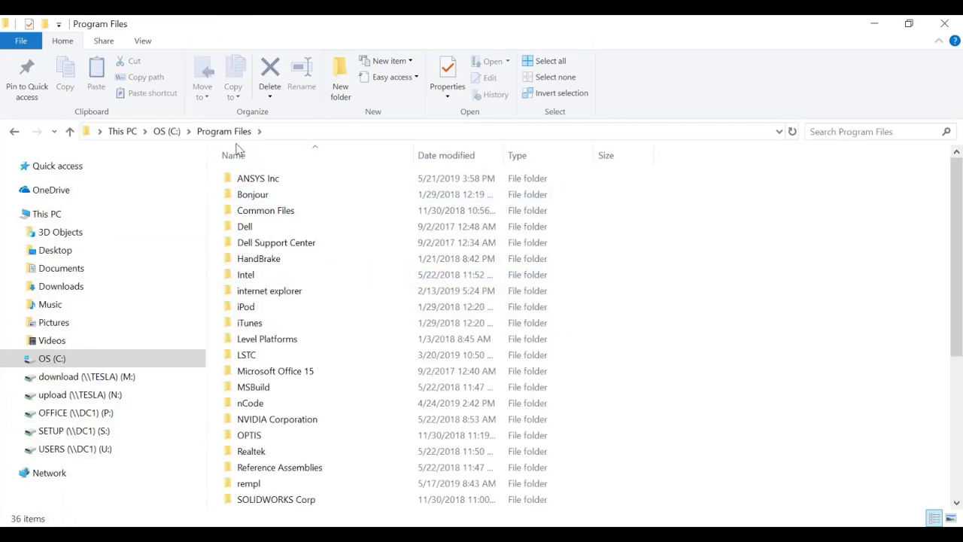
{"action": "double_click", "coordinate": [260, 179]}
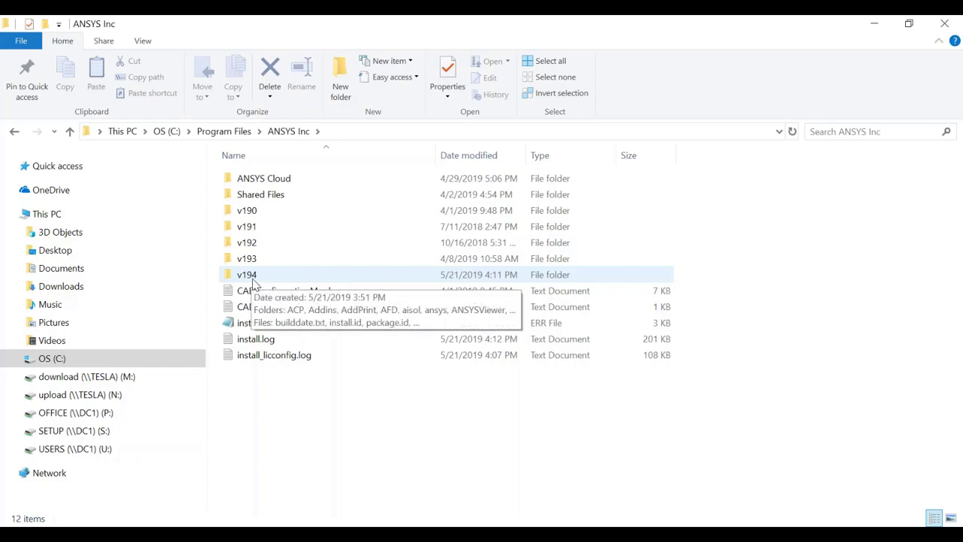
{"action": "double_click", "coordinate": [260, 279]}
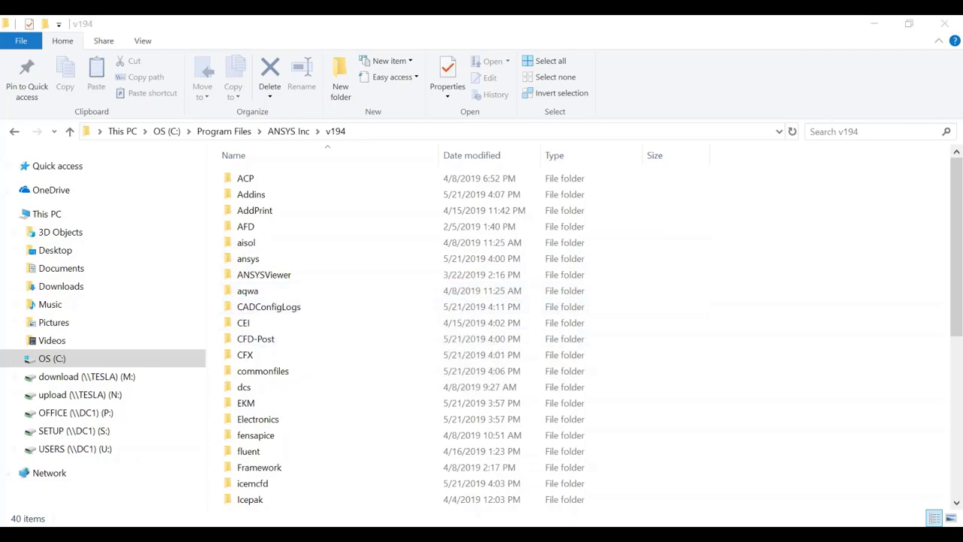
Launch Workbench 2019 R2 from the ANSYS 2019 R2 program group and widen its Toolbox to show the full analysis system names
{"action": "key", "text": "super"}
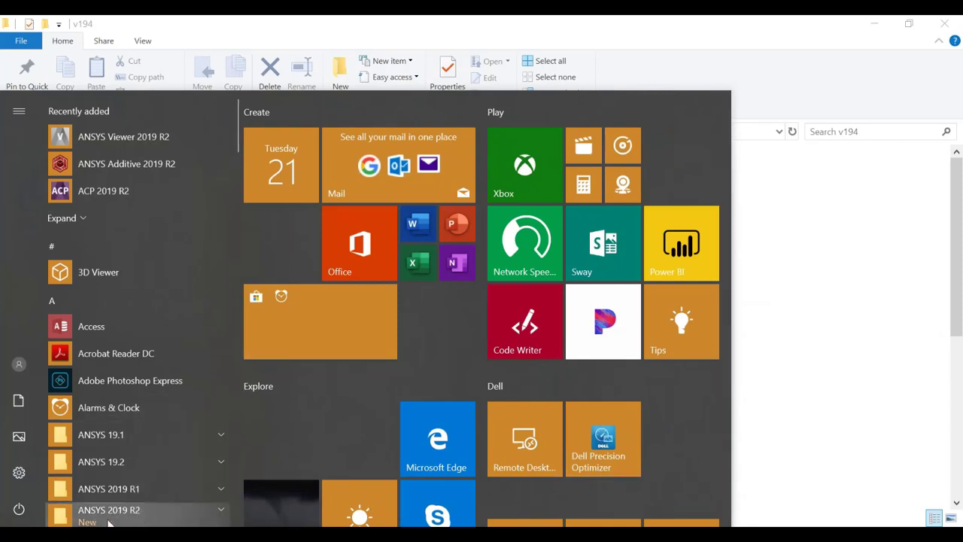
{"action": "left_click", "coordinate": [140, 511]}
{"action": "scroll", "coordinate": [173, 466], "scroll_direction": "down", "scroll_amount": 10}
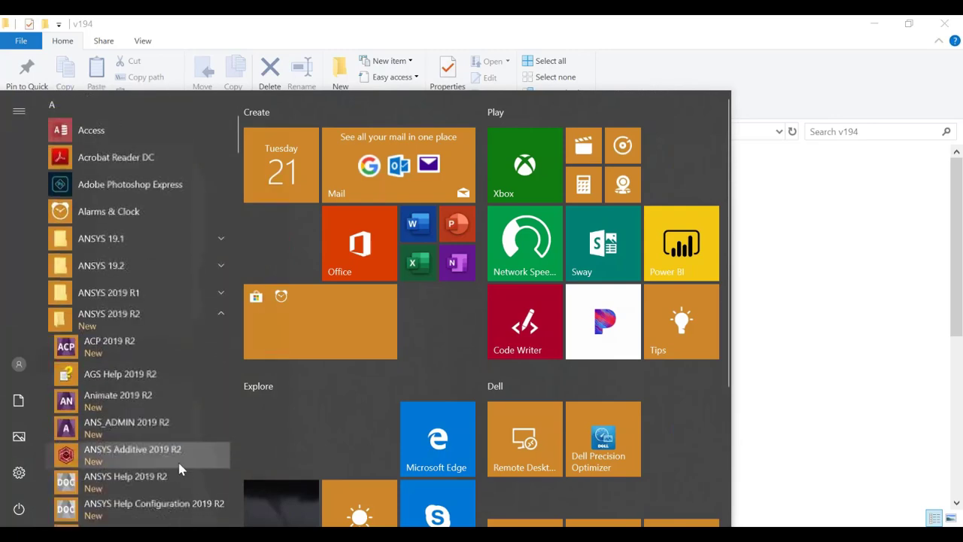
{"action": "scroll", "coordinate": [169, 451], "scroll_direction": "down", "scroll_amount": 10}
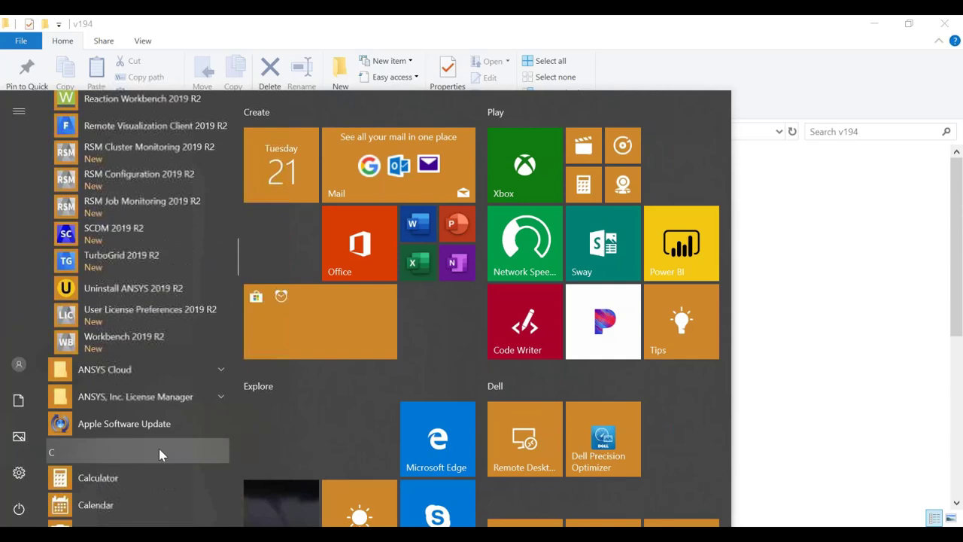
{"action": "left_click", "coordinate": [161, 338]}
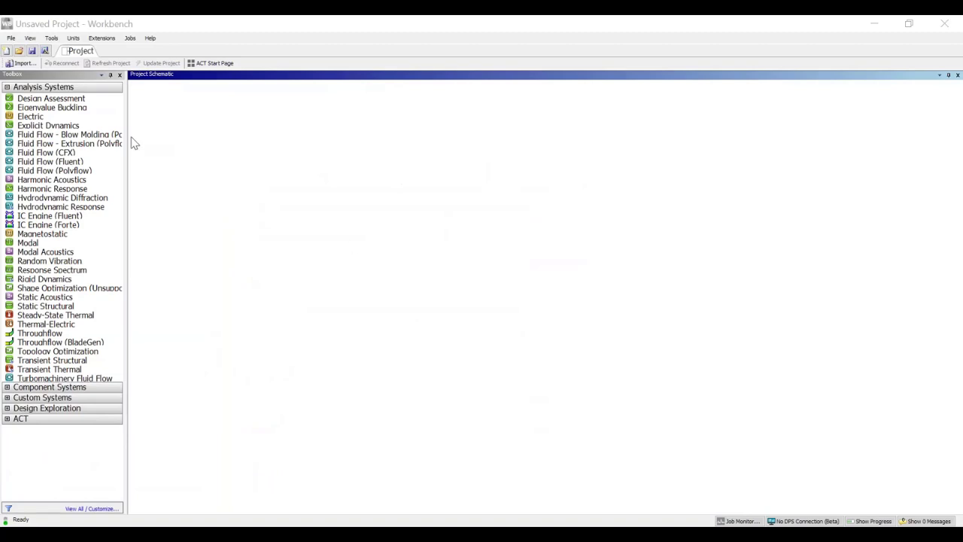
{"action": "left_click_drag", "start_coordinate": [128, 135], "coordinate": [183, 135]}
{"action": "left_click", "coordinate": [122, 126]}
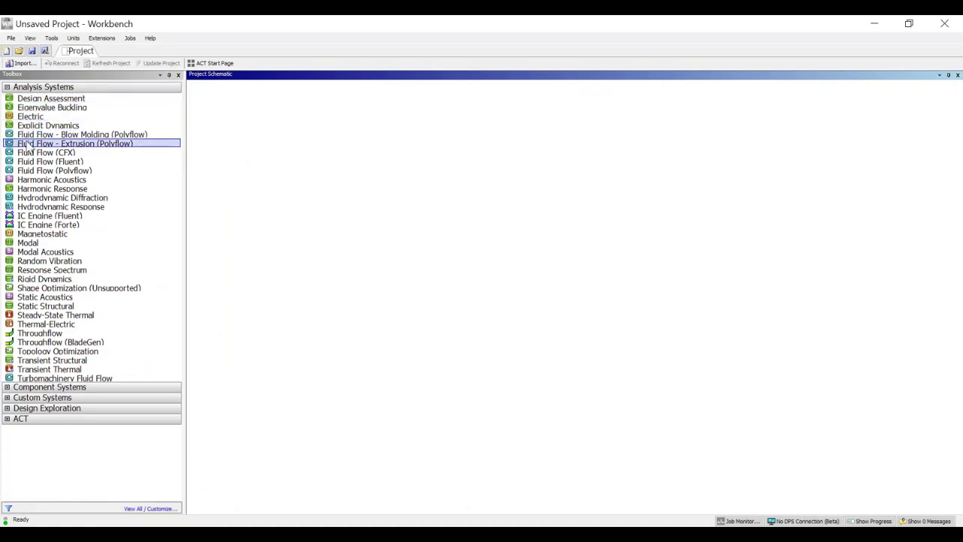
Check the release version and the installed product list in the About ANSYS Workbench information
{"action": "left_click", "coordinate": [150, 39]}
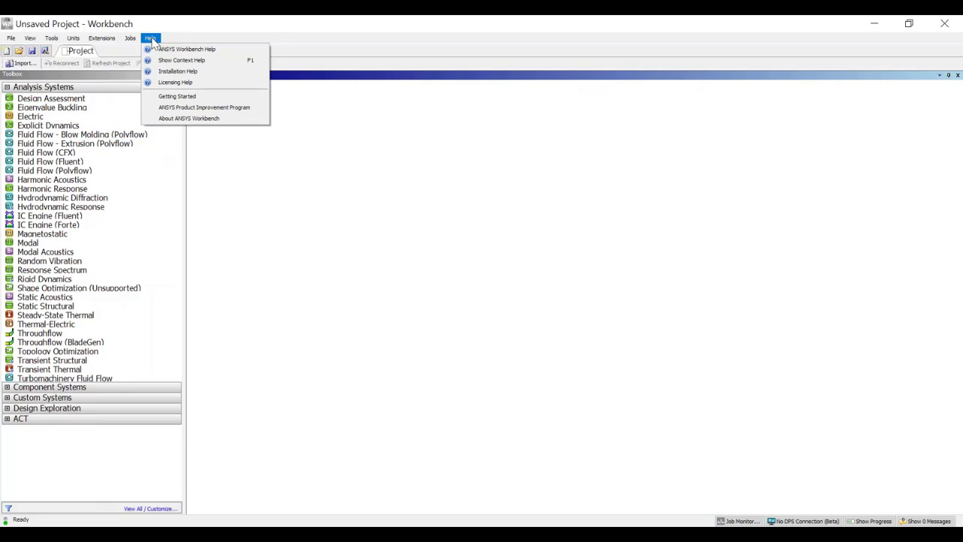
{"action": "left_click", "coordinate": [188, 118]}
{"action": "left_click_drag", "start_coordinate": [414, 160], "coordinate": [390, 161]}
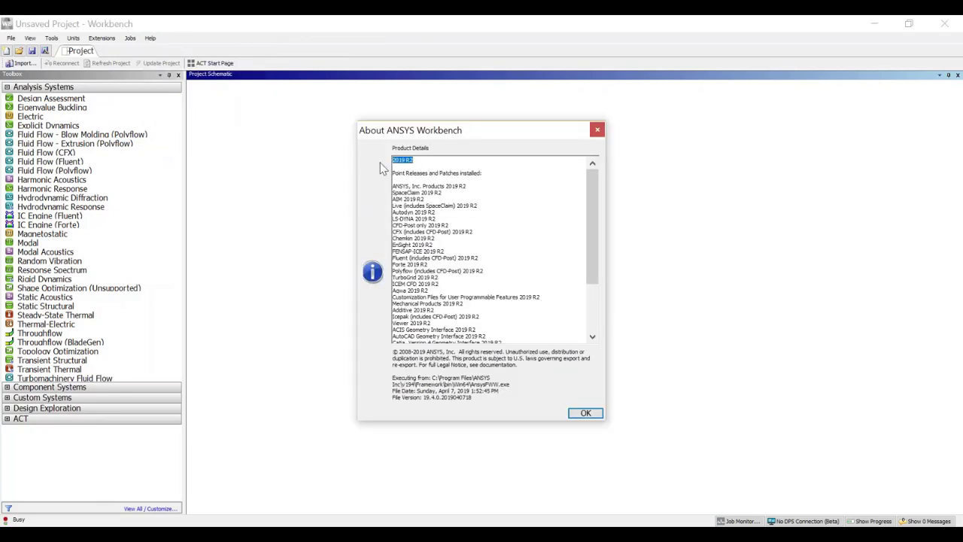
{"action": "left_click", "coordinate": [470, 178]}
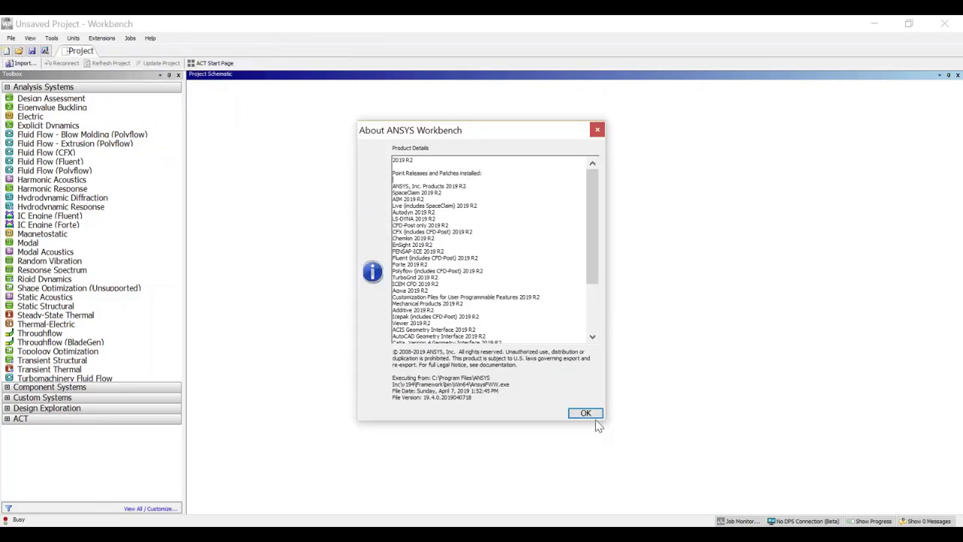